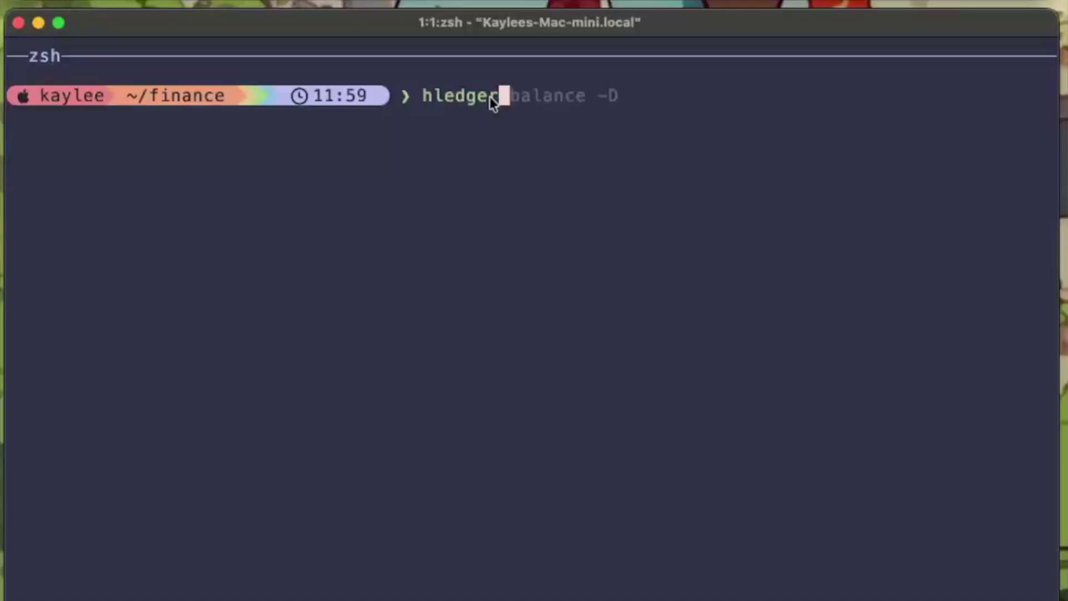
Show main.journal in nvim and scroll through its October 2025 bill, savings, rent and Amazon entries
{"action": "type", "text": "ad"}
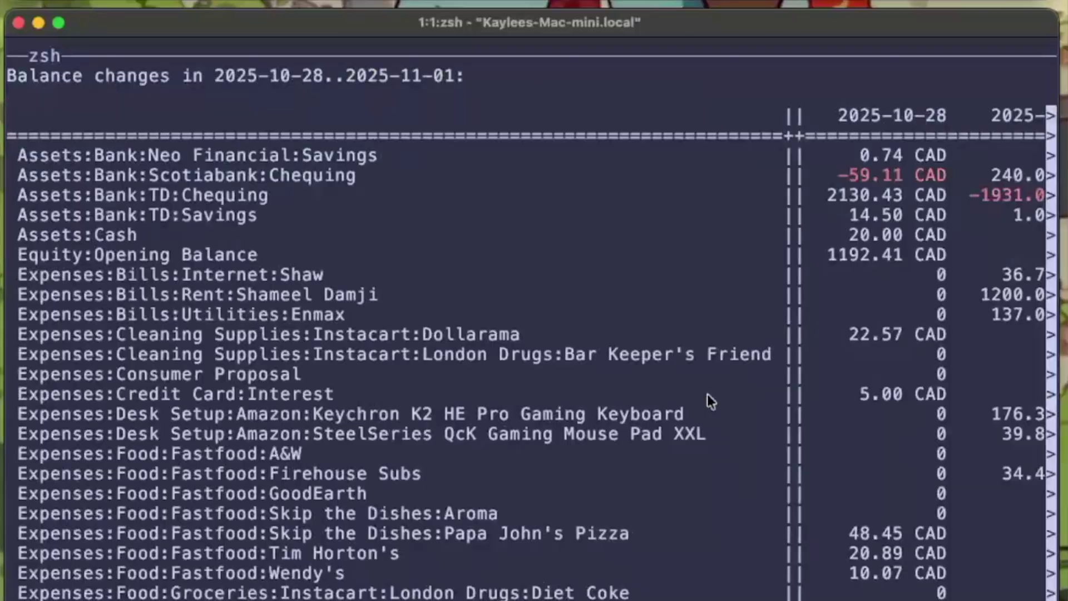
{"action": "scroll", "coordinate": [706, 394], "scroll_direction": "right", "scroll_amount": 10}
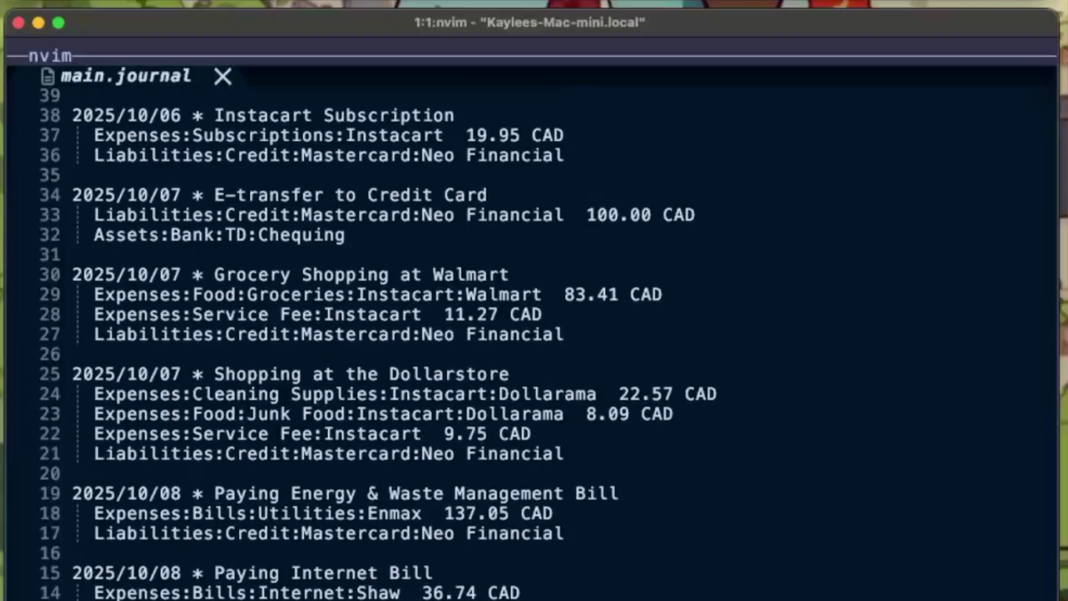
{"action": "scroll", "coordinate": [534, 334], "scroll_direction": "down", "scroll_amount": 8}
{"action": "key", "text": "j"}
{"action": "key", "text": "j"}
{"action": "key", "text": "j"}
{"action": "key", "text": "j"}
{"action": "key", "text": "j"}
{"action": "key", "text": "j"}
{"action": "key", "text": "j"}
{"action": "key", "text": "j"}
{"action": "key", "text": "j"}
{"action": "key", "text": "j"}
{"action": "key", "text": "j"}
{"action": "key", "text": "j"}
{"action": "key", "text": "j"}
{"action": "key", "text": "j"}
{"action": "key", "text": "j"}
{"action": "key", "text": "j"}
{"action": "key", "text": "j"}
{"action": "key", "text": "j"}
{"action": "key", "text": "j"}
{"action": "key", "text": "j"}
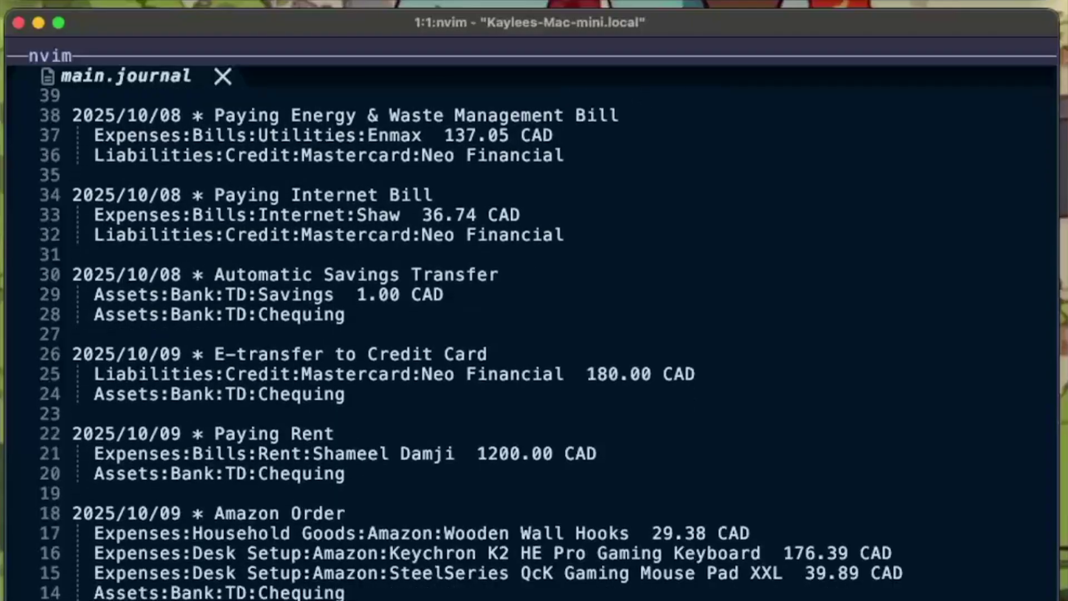
Page further through the journal, then run the Food register and the --pretty income statement
{"action": "key", "text": "j"}
{"action": "key", "text": "j"}
{"action": "key", "text": "j"}
{"action": "key", "text": "j"}
{"action": "key", "text": "j"}
{"action": "key", "text": "j"}
{"action": "key", "text": "j"}
{"action": "key", "text": "j"}
{"action": "key", "text": "j"}
{"action": "key", "text": "j"}
{"action": "key", "text": "j"}
{"action": "key", "text": "j"}
{"action": "key", "text": "j"}
{"action": "key", "text": "j"}
{"action": "key", "text": "j"}
{"action": "key", "text": "j"}
{"action": "key", "text": "j"}
{"action": "key", "text": "j"}
{"action": "key", "text": "j"}
{"action": "key", "text": "j"}
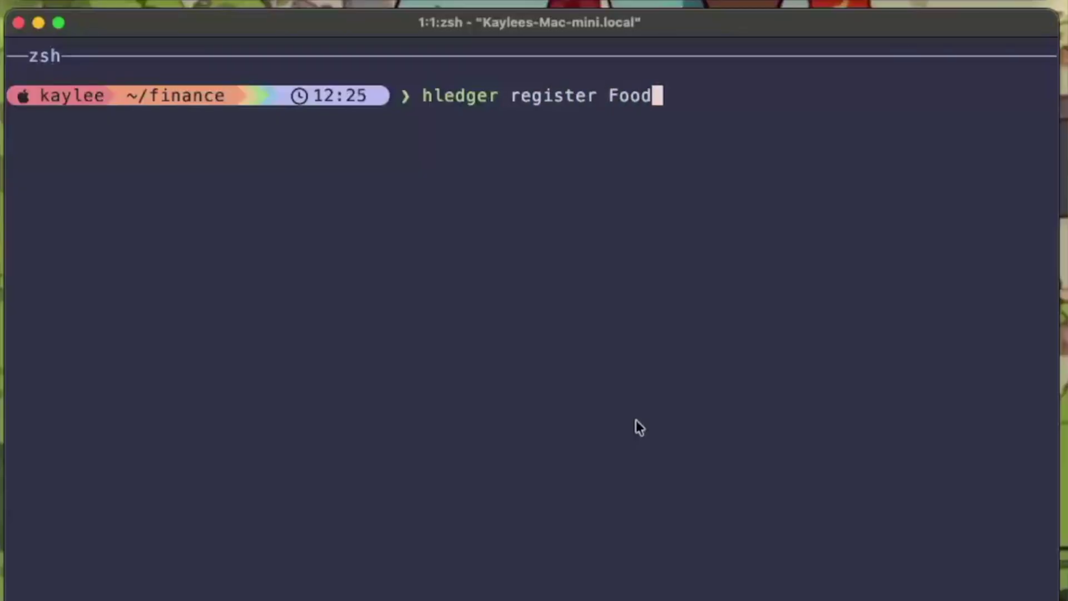
{"action": "key", "text": "Return"}
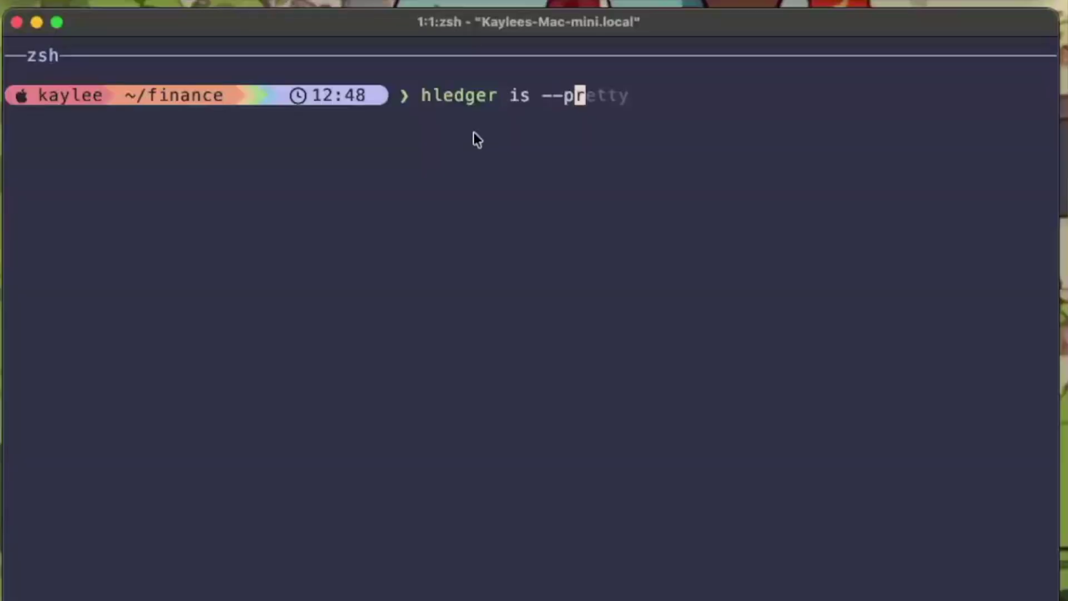
{"action": "key", "text": "Return"}
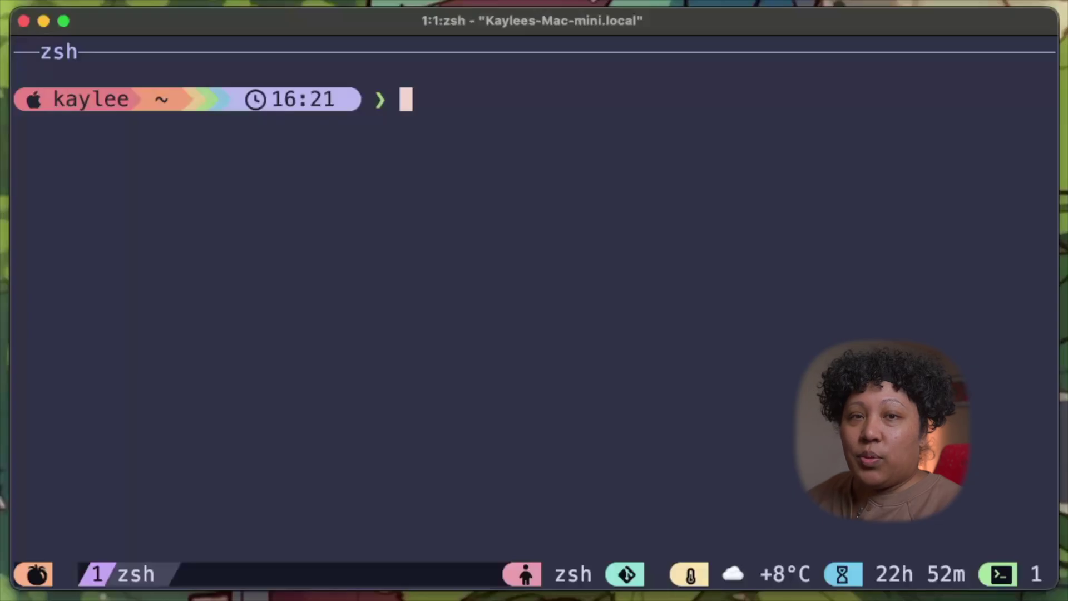
Install hledger via Homebrew and verify that version 1.50.2 is reported
{"action": "type", "text": "brew"}
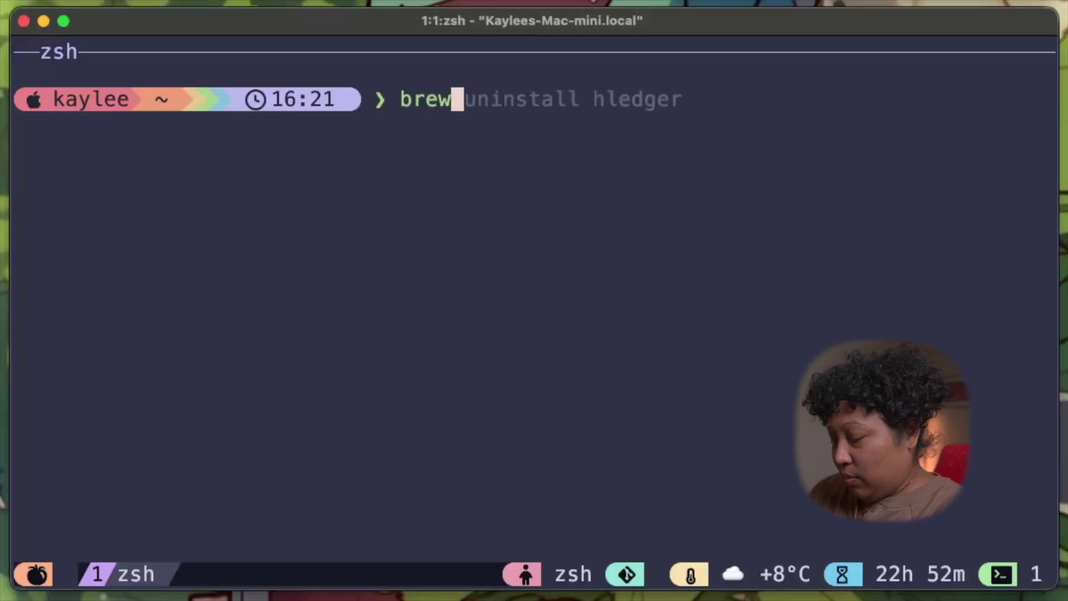
{"action": "type", "text": " install hledger"}
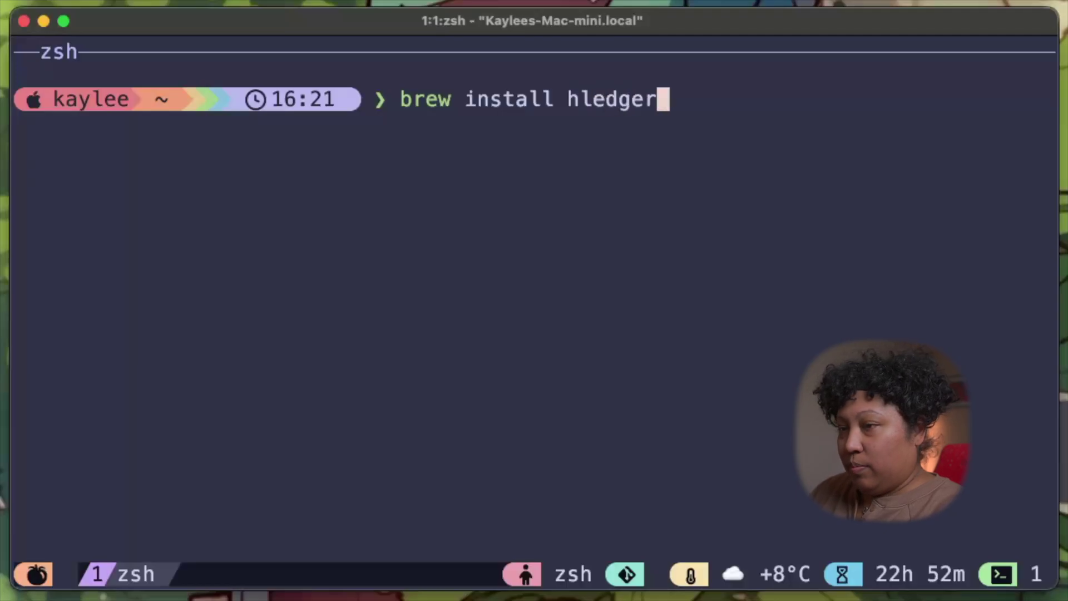
{"action": "key", "text": "Return"}
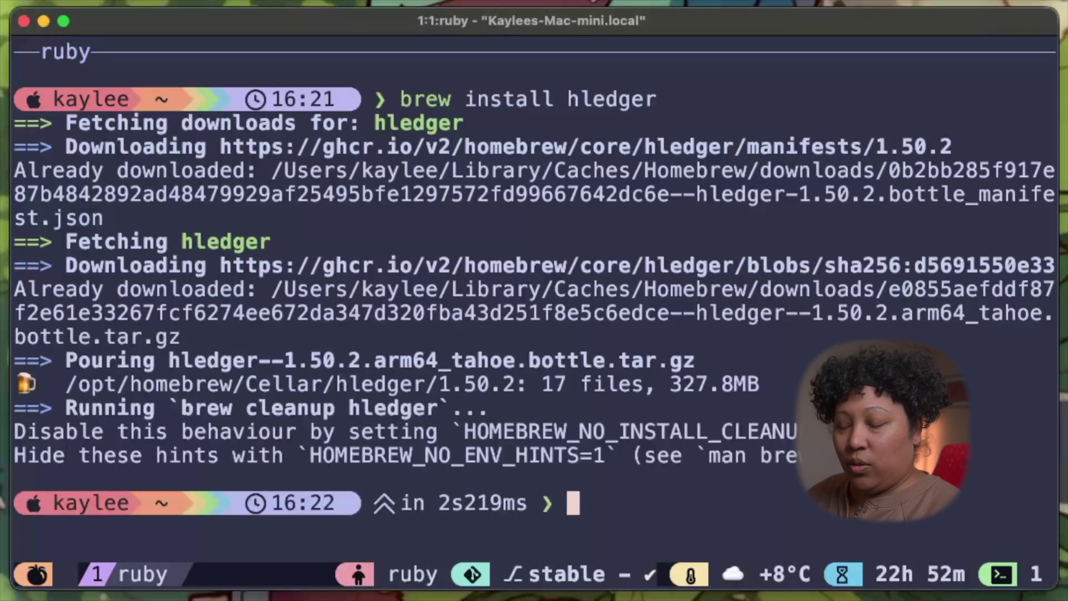
{"action": "type", "text": "hledger --"}
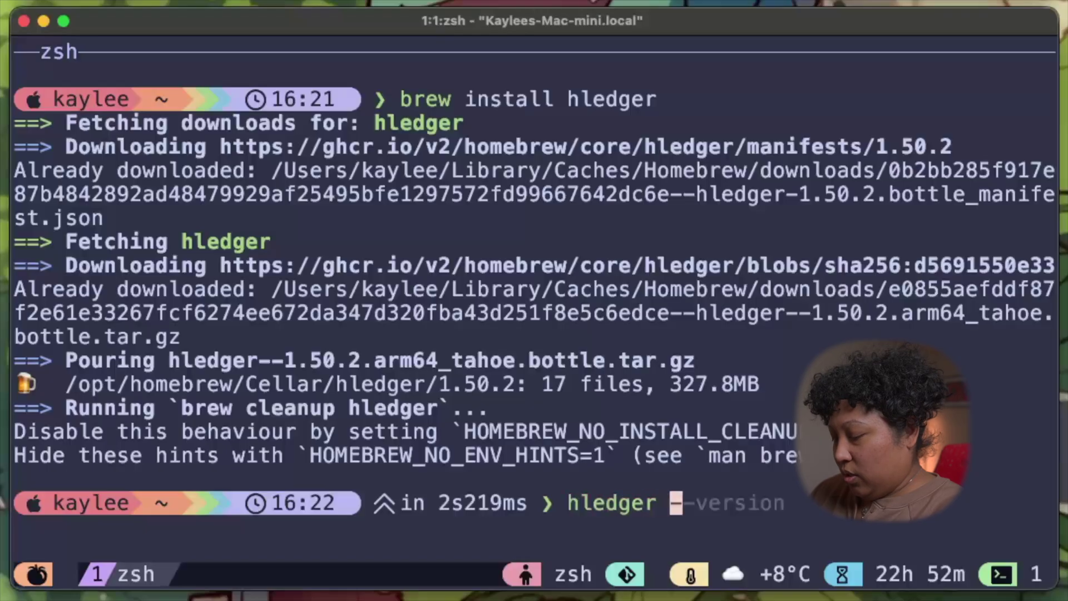
{"action": "type", "text": "version"}
{"action": "key", "text": "Return"}
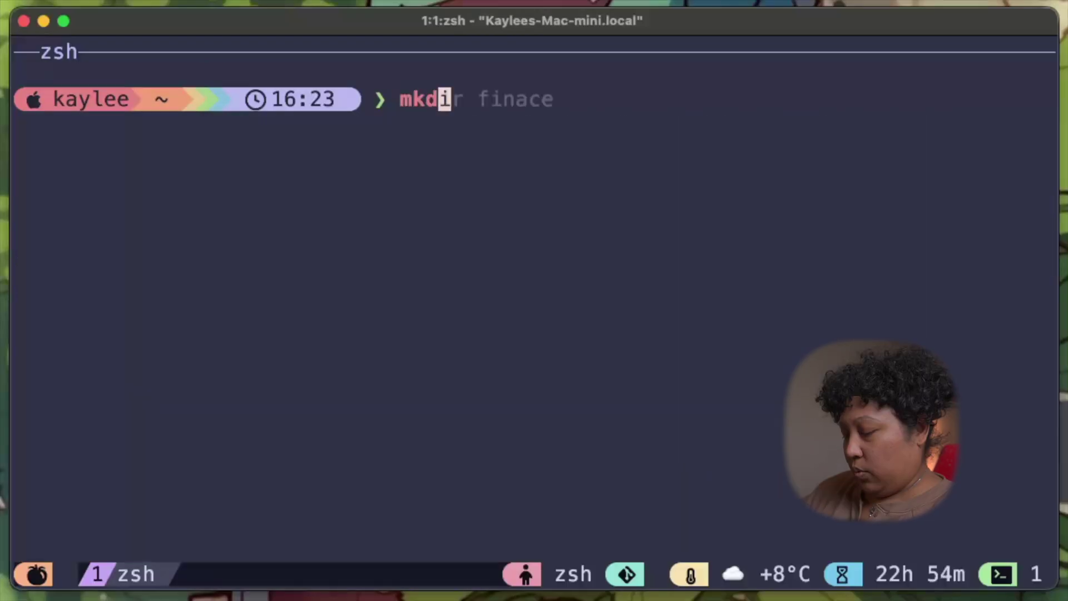
Create the finance folder and an empty main.journal, then initialise a Git repository there
{"action": "type", "text": "ir finac"}
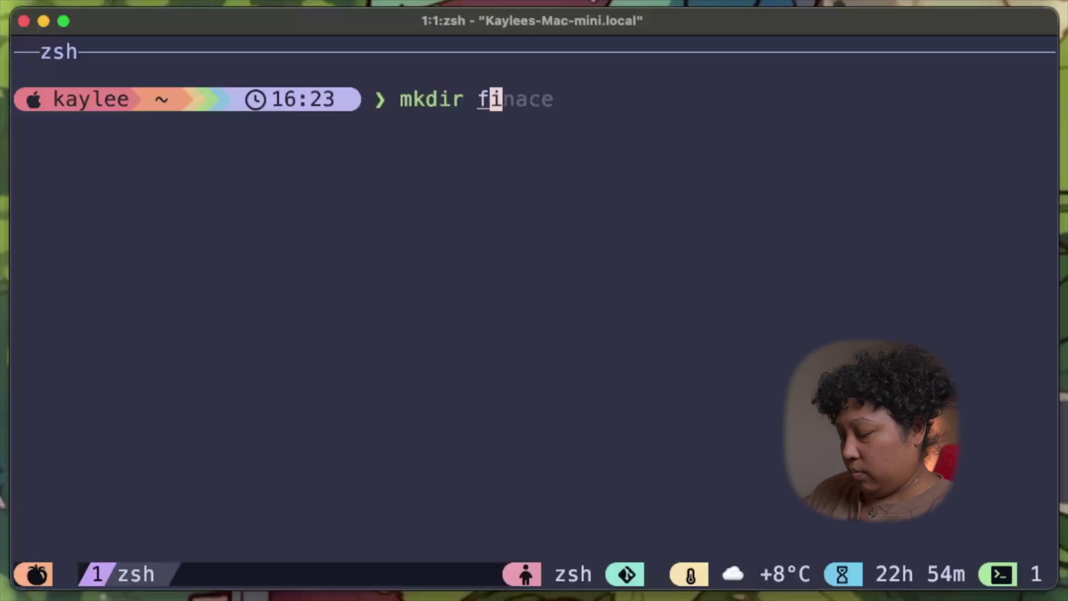
{"action": "key", "text": "BackSpace"}
{"action": "type", "text": "nce"}
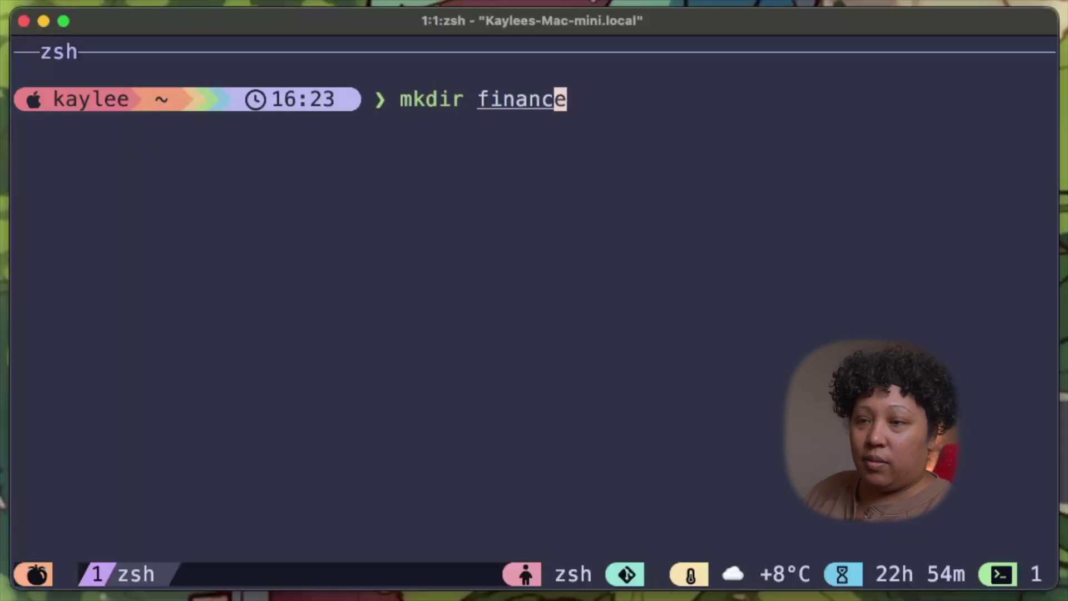
{"action": "key", "text": "Return"}
{"action": "type", "text": "touch main.journal"}
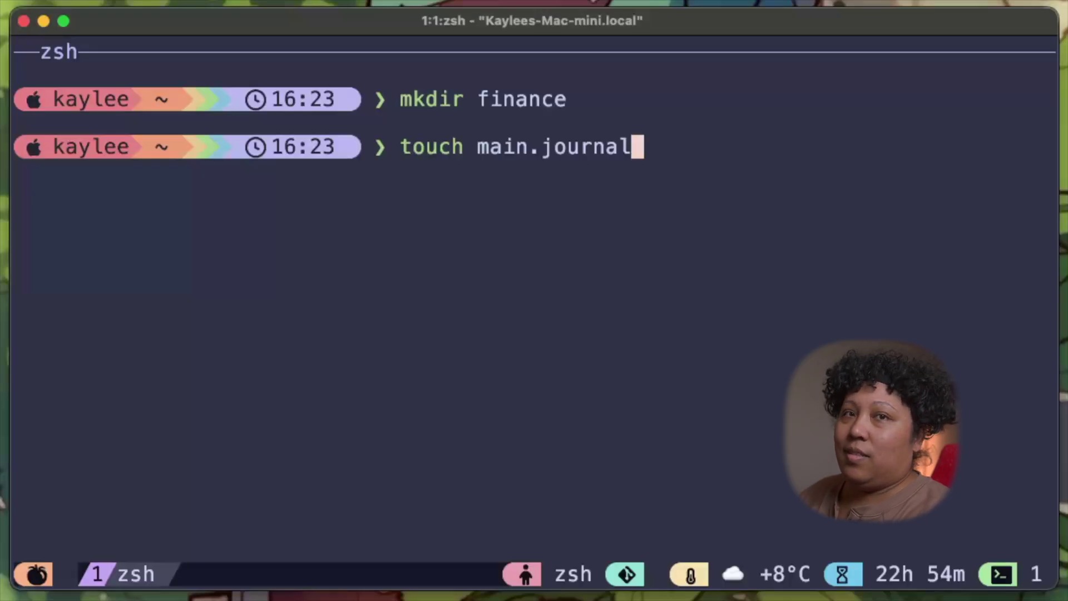
{"action": "key", "text": "Return"}
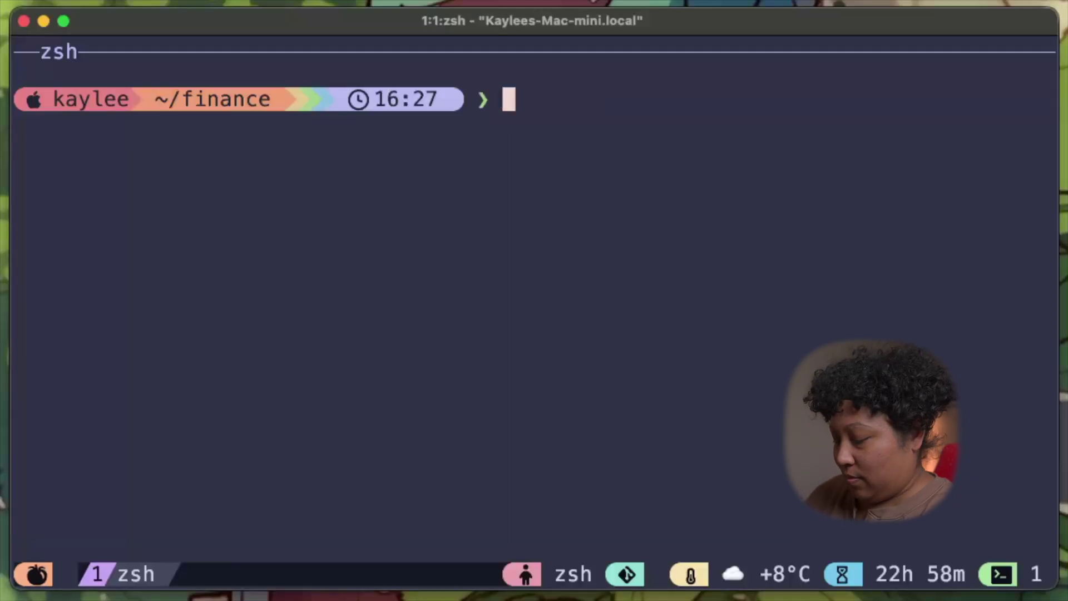
{"action": "type", "text": "git init"}
{"action": "key", "text": "Return"}
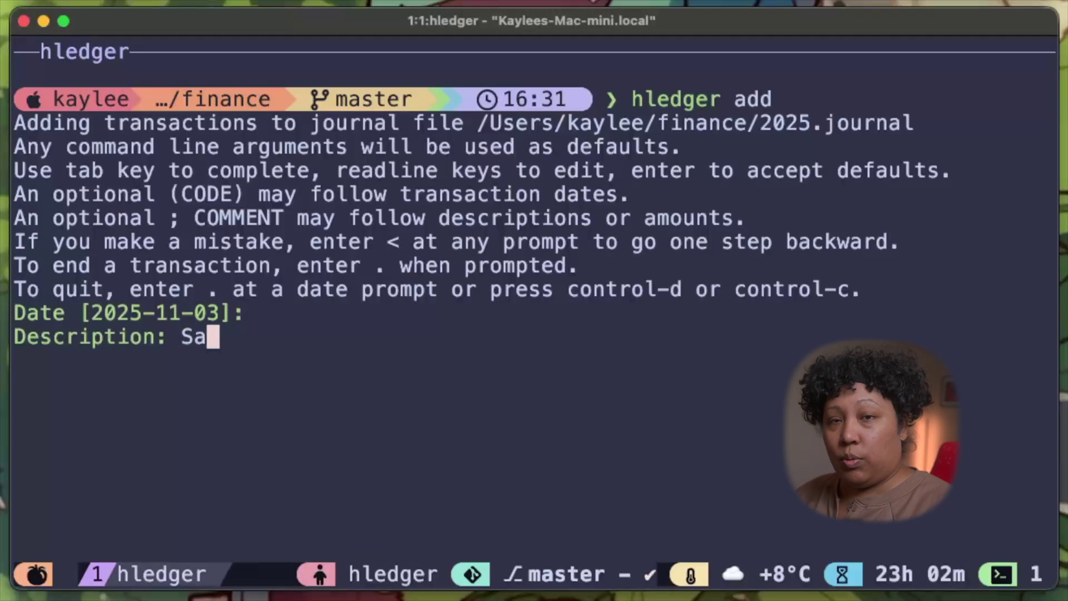
Enter the Safeway Groceries description with 50.00 CAD posted to Expenses:Food:Groceries
{"action": "type", "text": "d"}
{"action": "key", "text": "BackSpace"}
{"action": "type", "text": "fa"}
{"action": "key", "text": "BackSpace"}
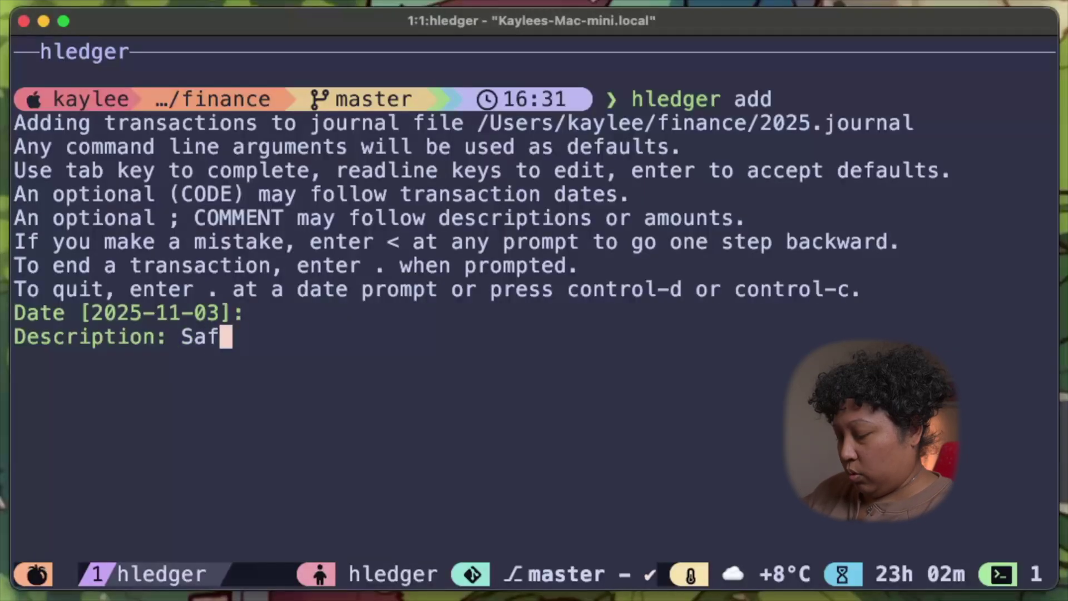
{"action": "type", "text": "eway Groceries"}
{"action": "key", "text": "Return"}
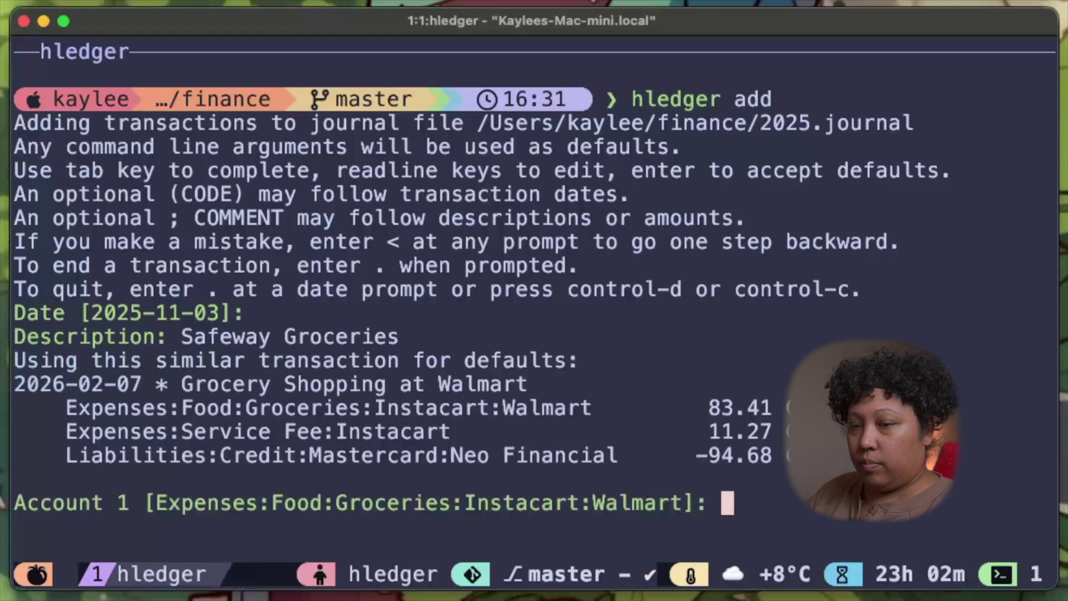
{"action": "type", "text": "E"}
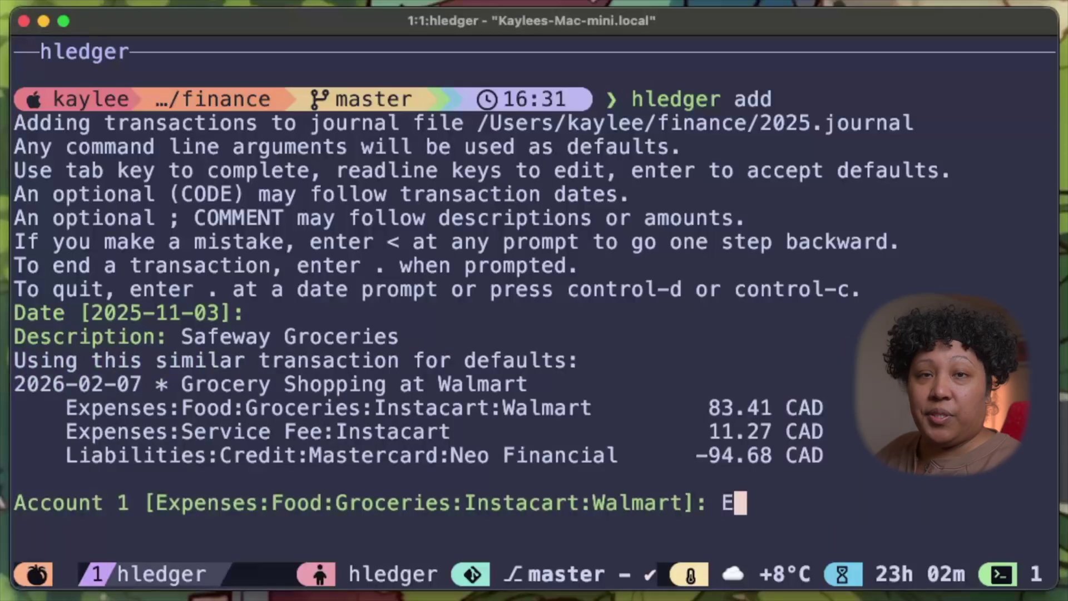
{"action": "type", "text": "xpenses"}
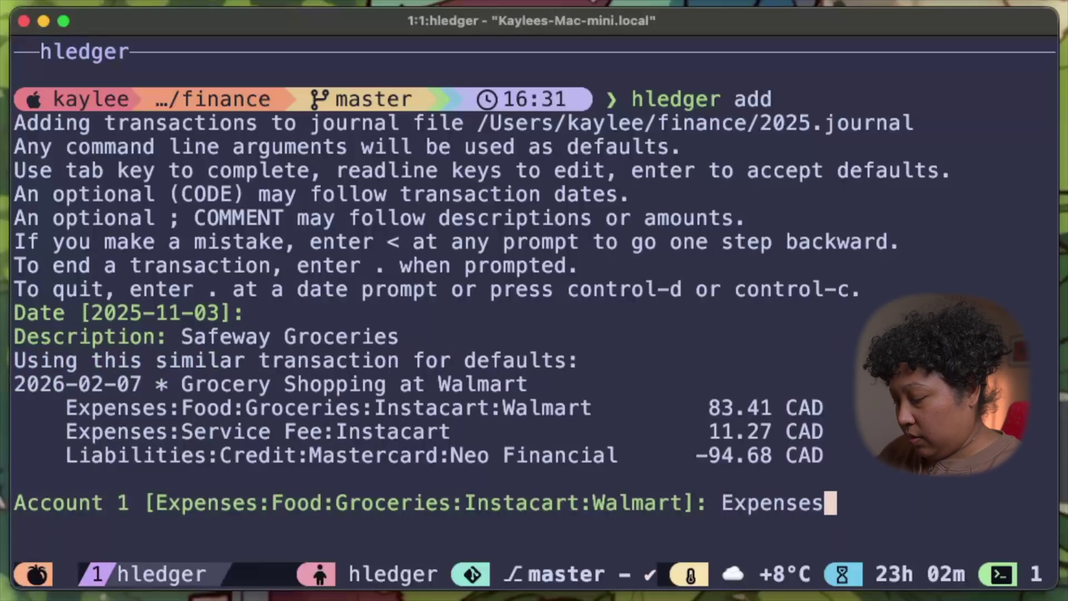
{"action": "type", "text": ":F"}
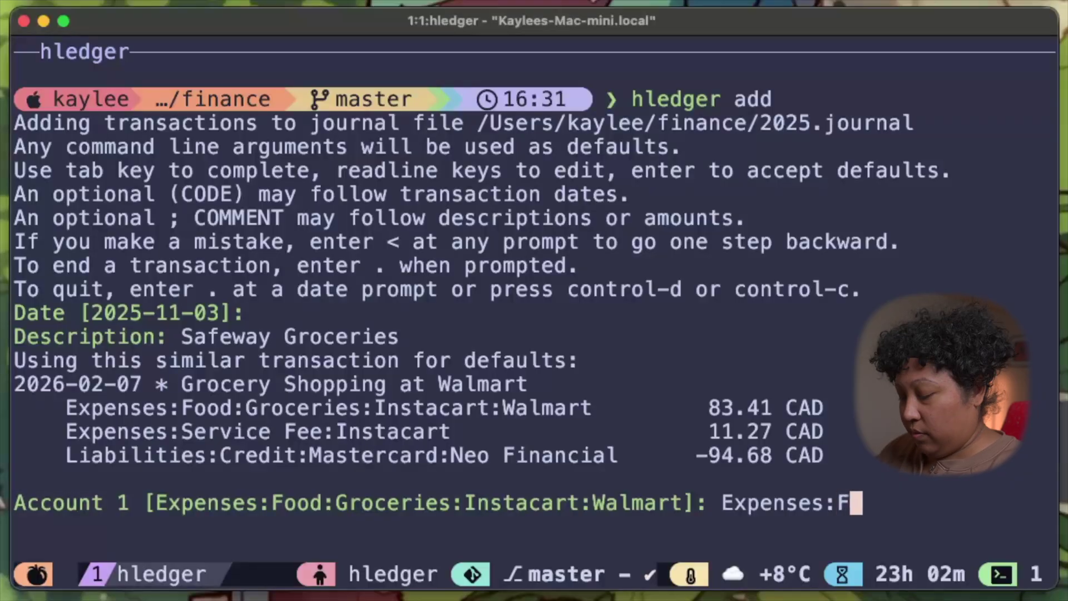
{"action": "type", "text": "ood:Groceries"}
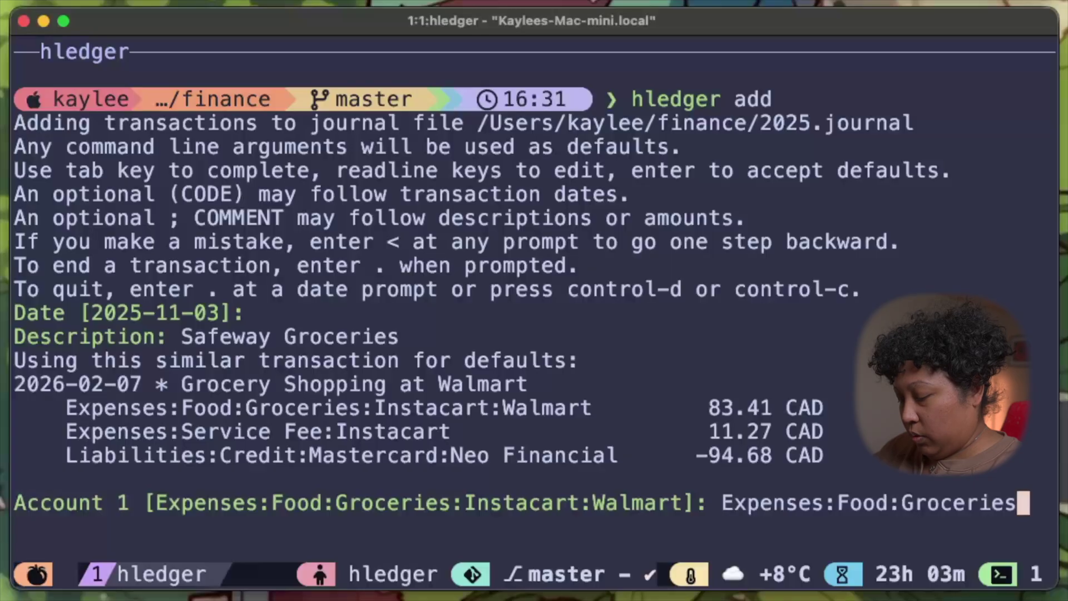
{"action": "key", "text": "Return"}
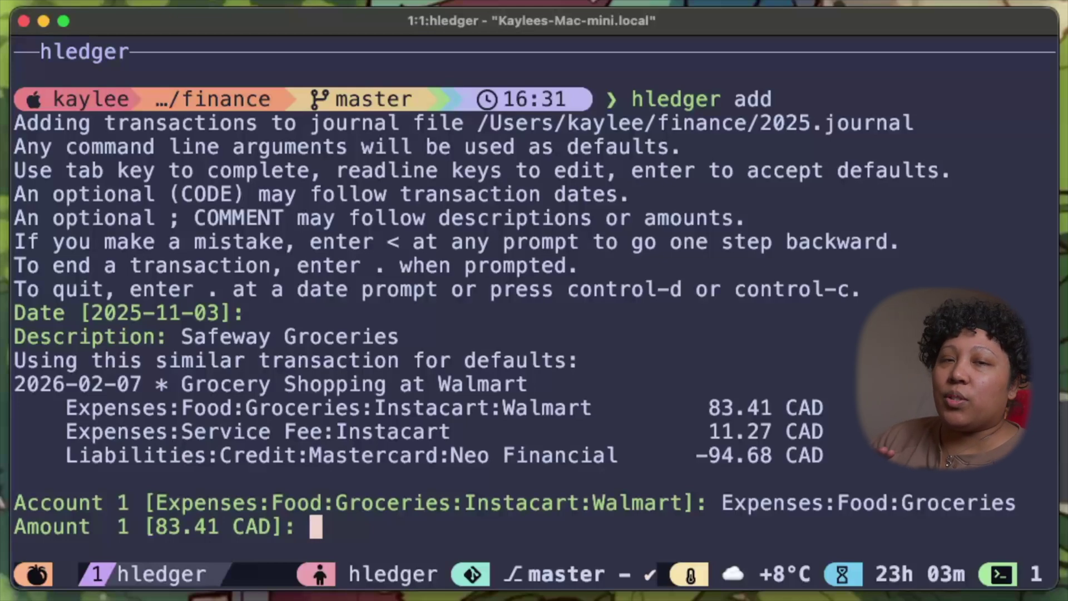
{"action": "type", "text": "50.0"}
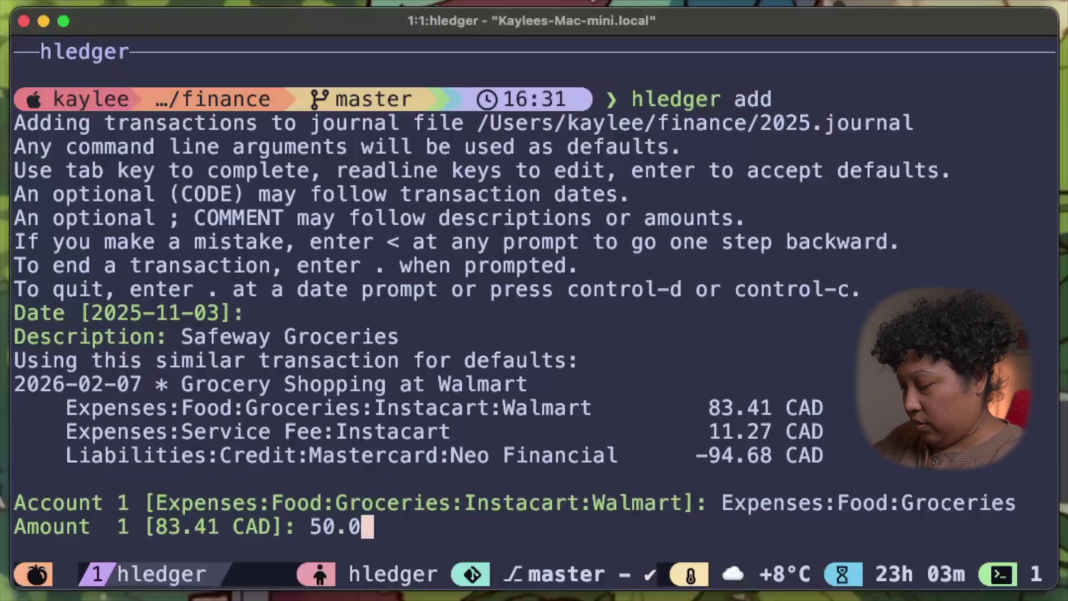
{"action": "type", "text": "0 CAD"}
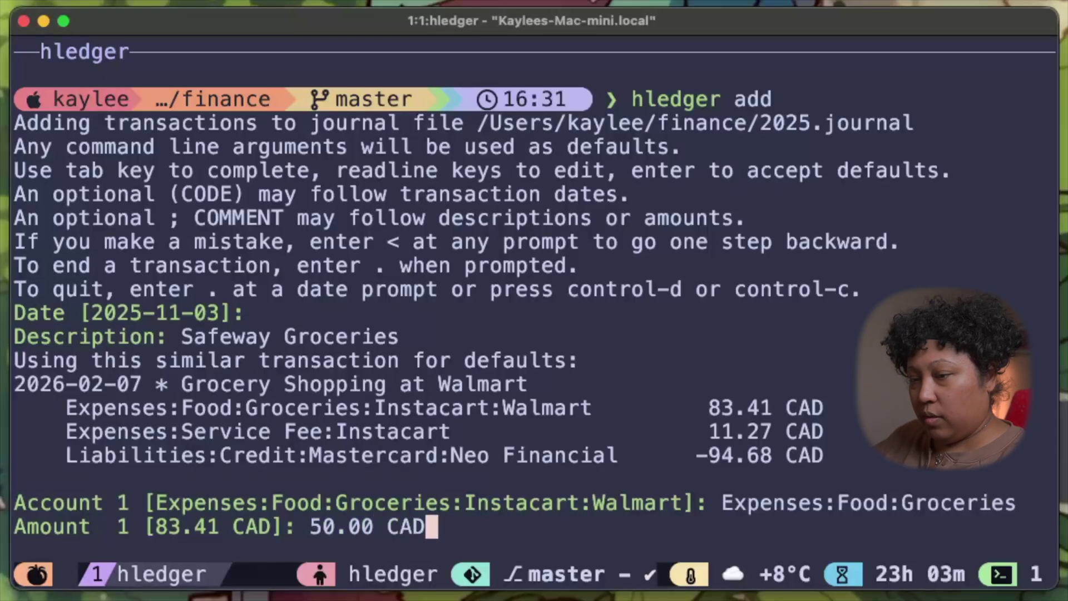
{"action": "key", "text": "Return"}
Balance it with -50.00 CAD from Assets:Bank:TD:Chequing and save the transaction
{"action": "type", "text": "Assets:"}
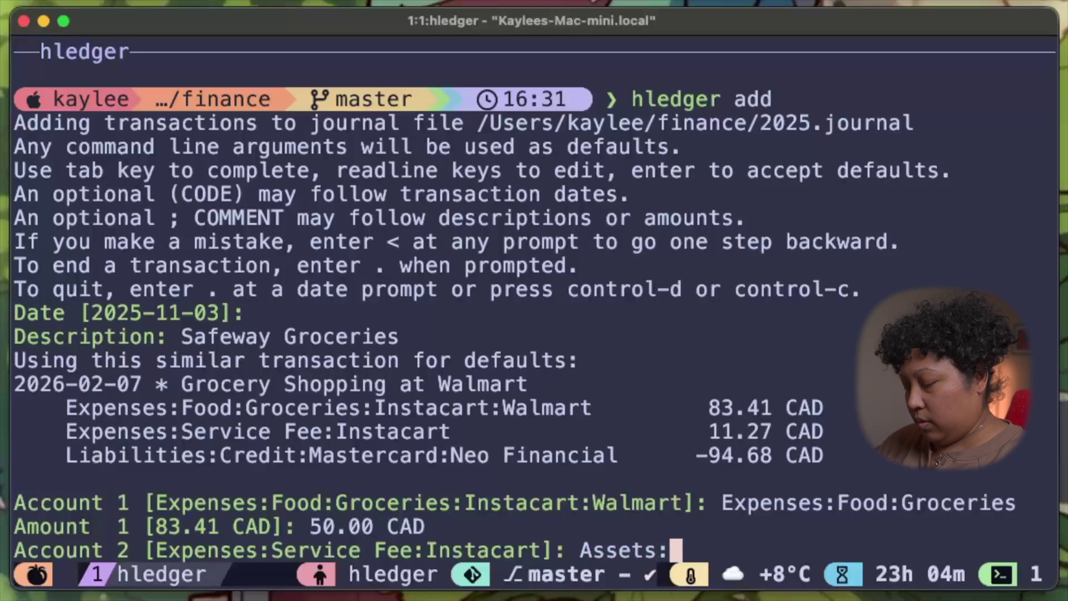
{"action": "type", "text": "Bank:TD:"}
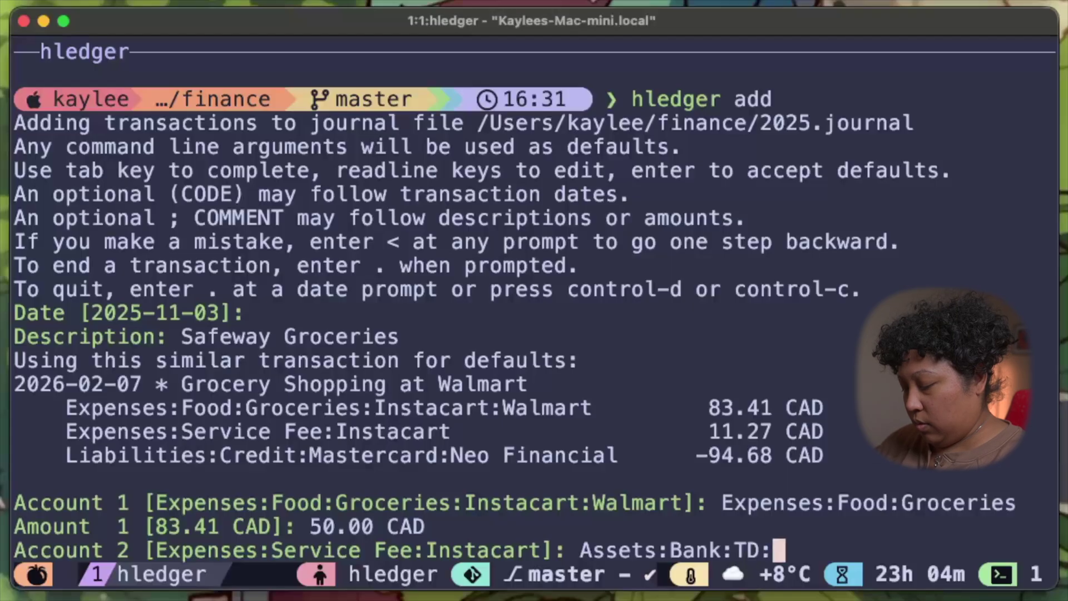
{"action": "type", "text": "Chequing"}
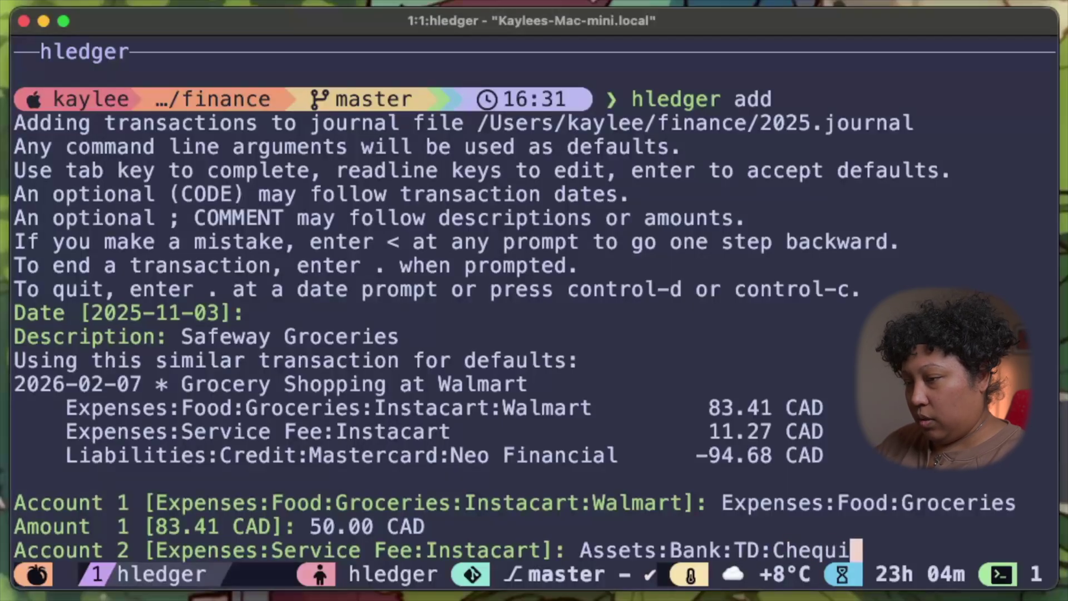
{"action": "key", "text": "Return"}
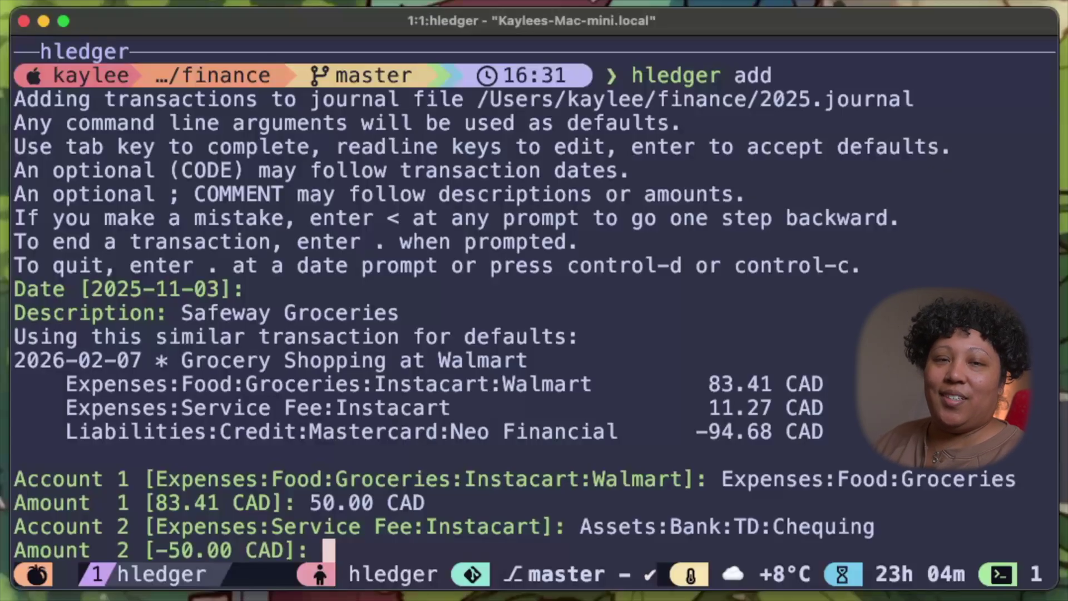
{"action": "key", "text": "Return"}
{"action": "type", "text": "."}
{"action": "key", "text": "Return"}
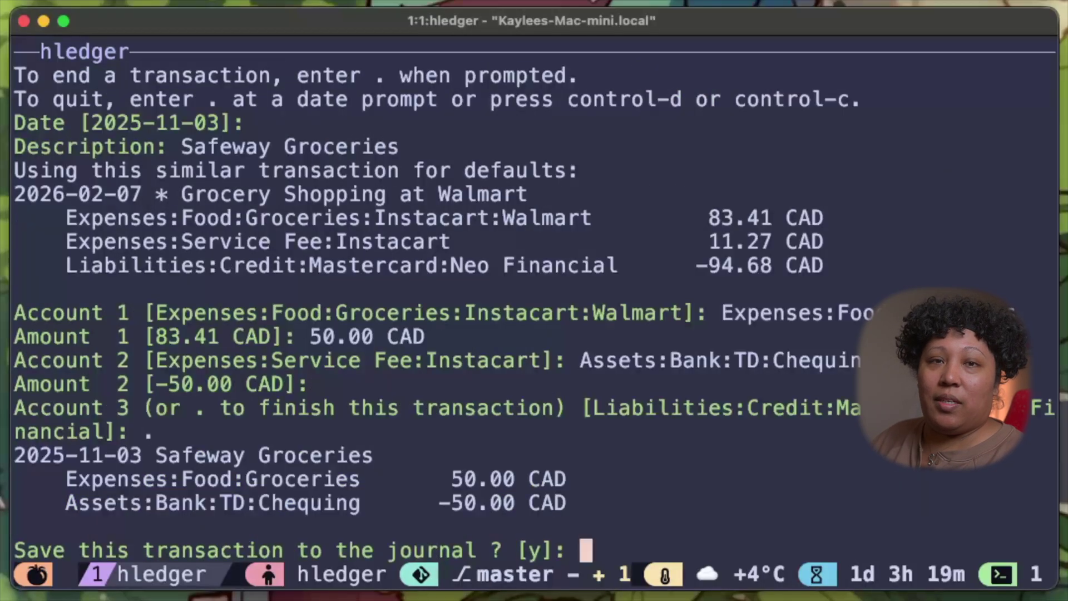
{"action": "type", "text": "y"}
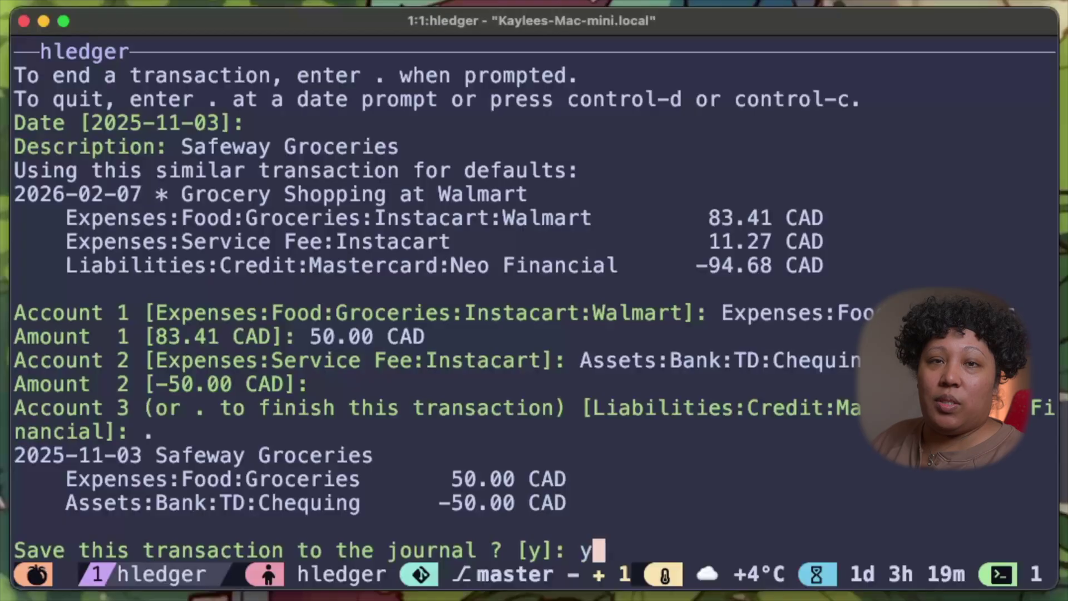
{"action": "key", "text": "Return"}
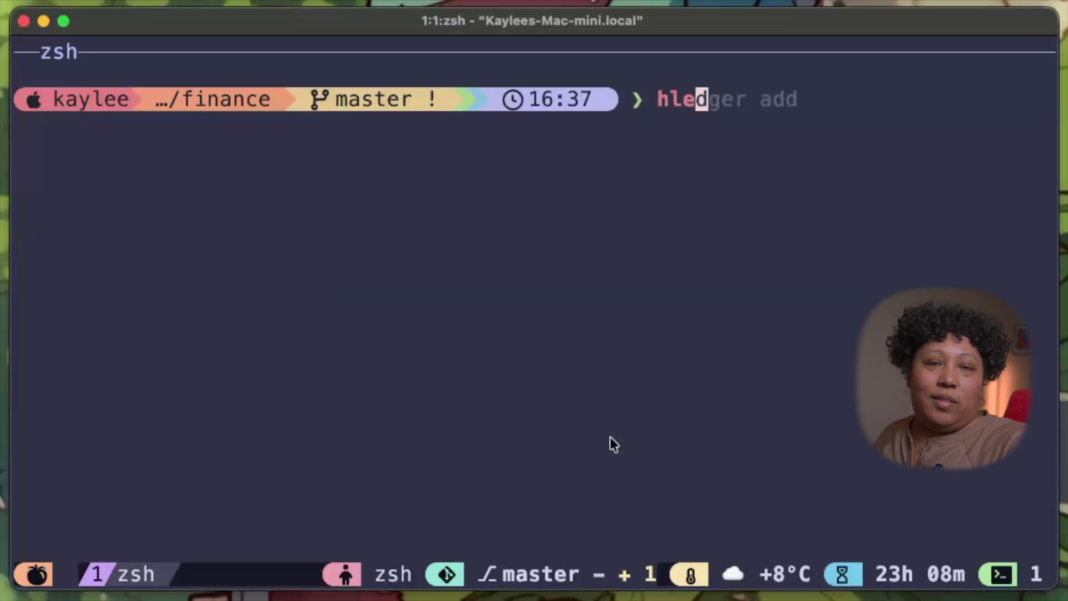
Run hledger balance for all accounts, then hledger register Expenses:Food
{"action": "type", "text": "dger"}
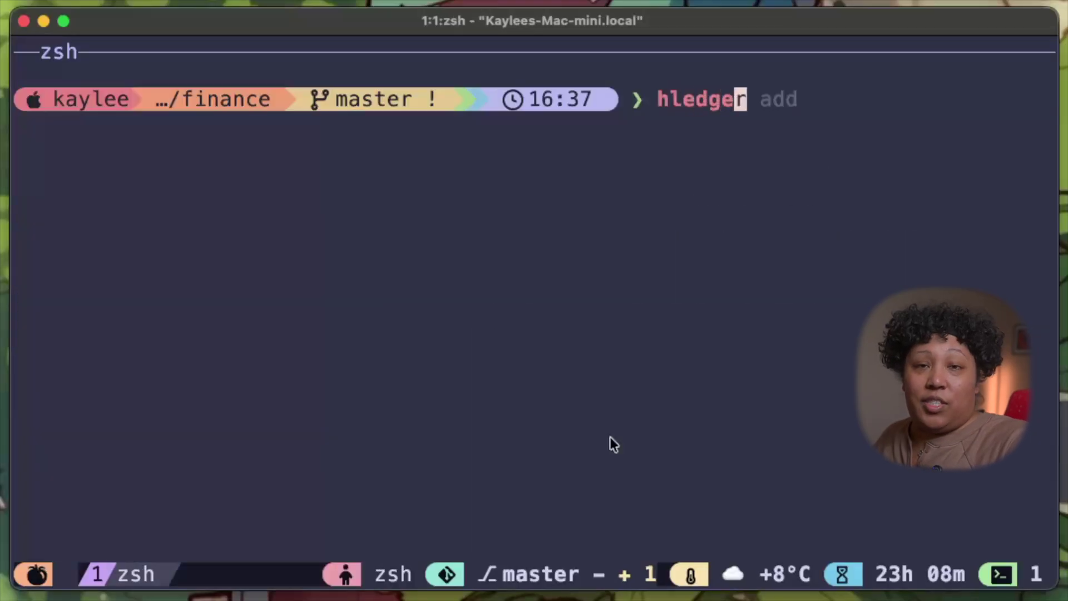
{"action": "type", "text": " balance"}
{"action": "key", "text": "Return"}
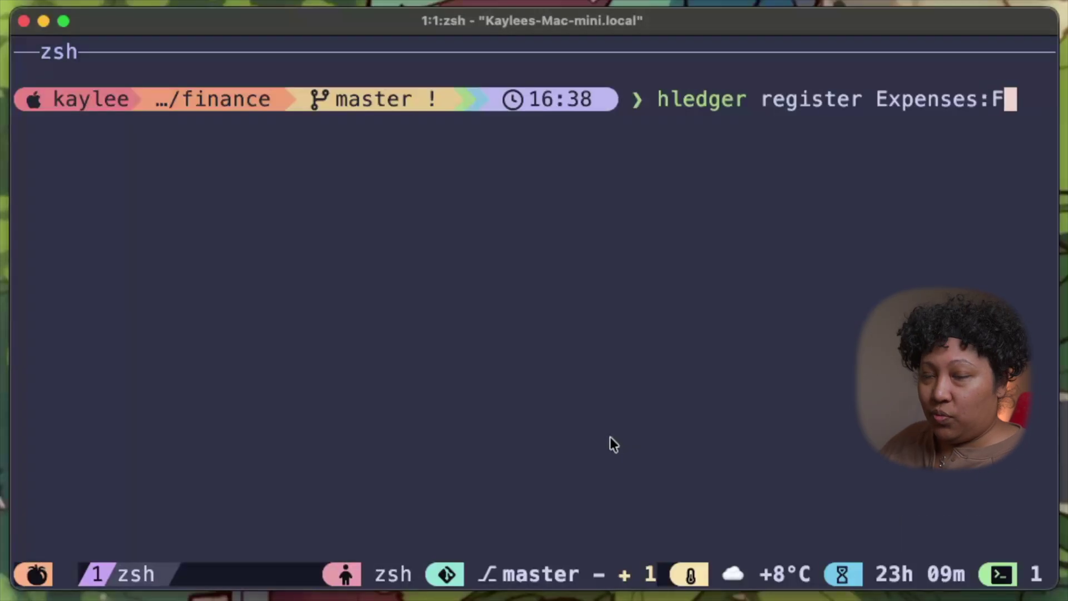
{"action": "type", "text": "ood"}
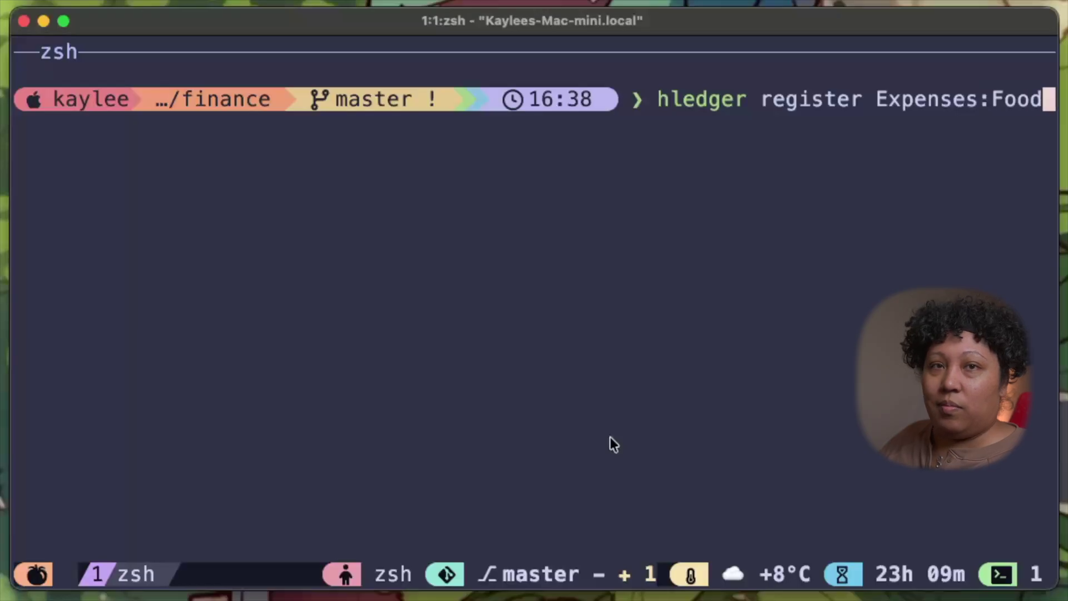
{"action": "key", "text": "Return"}
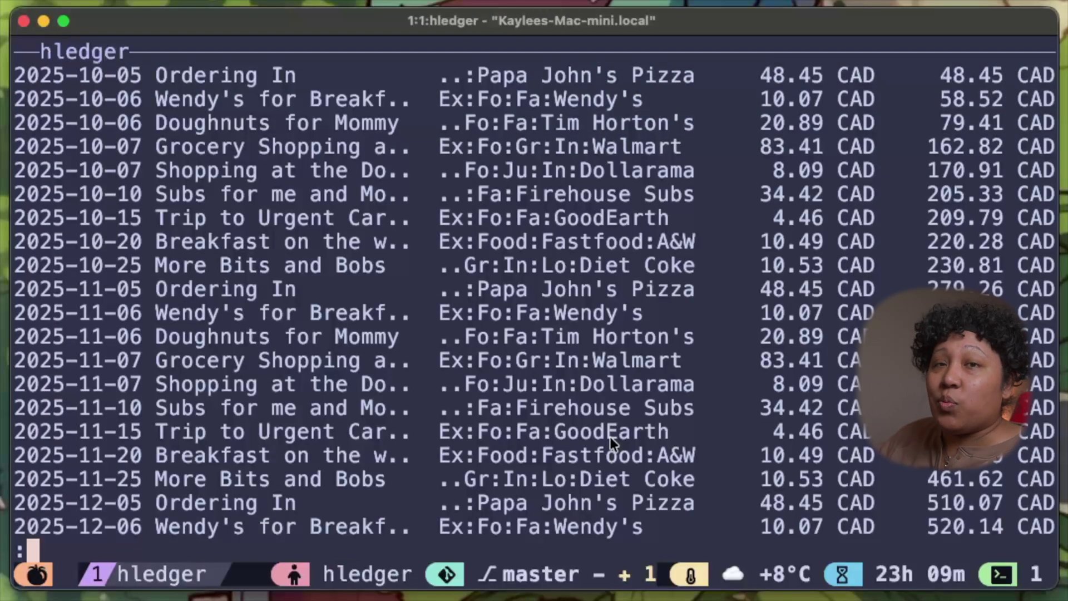
{"action": "type", "text": "qhledger is"}
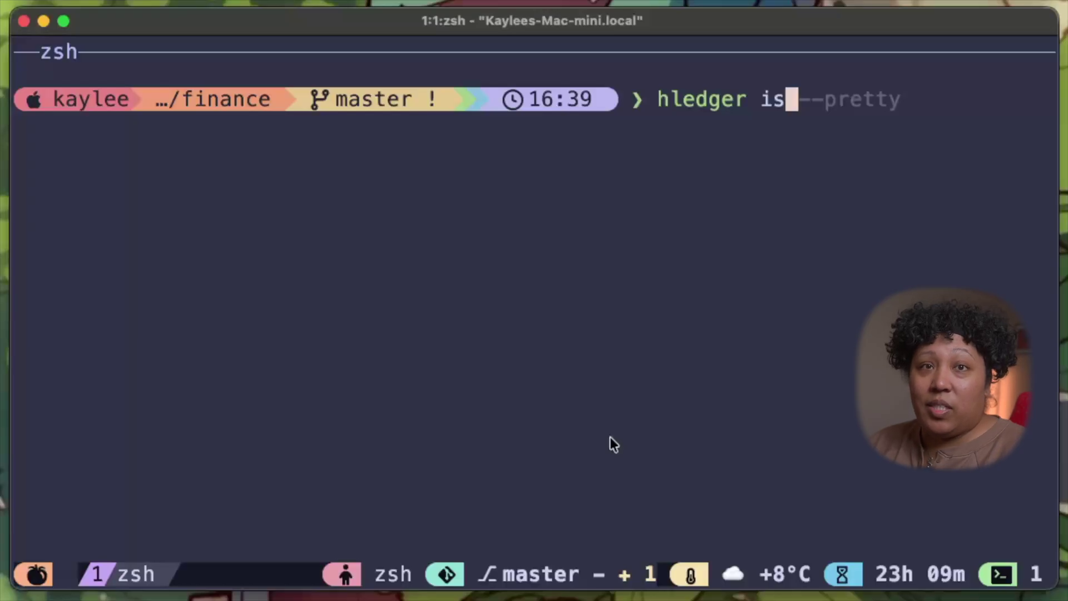
Run hledger is to show Income:Salary revenue and expense accounts for 2025-10-01..2026-03-05
{"action": "key", "text": "Return"}
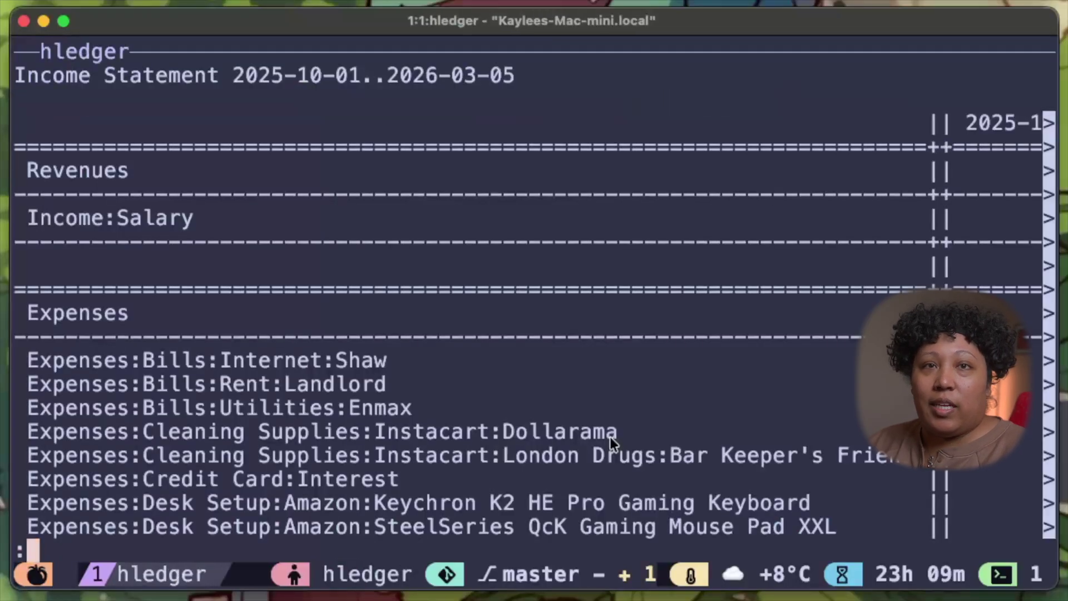